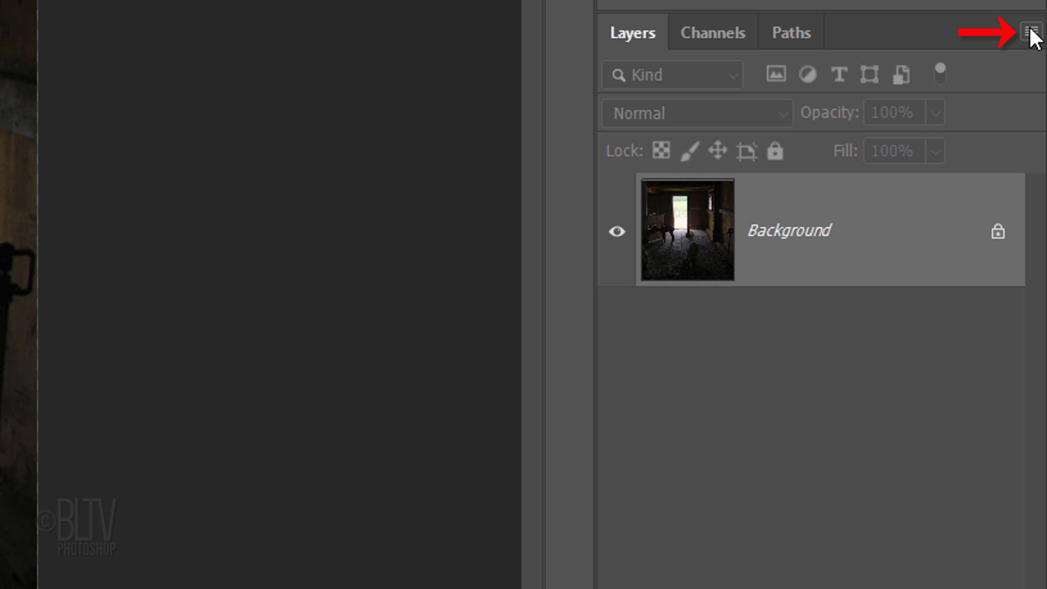
- Convert the barn photo's Background layer to a smart object from the Layers panel menu
click(1031, 32)
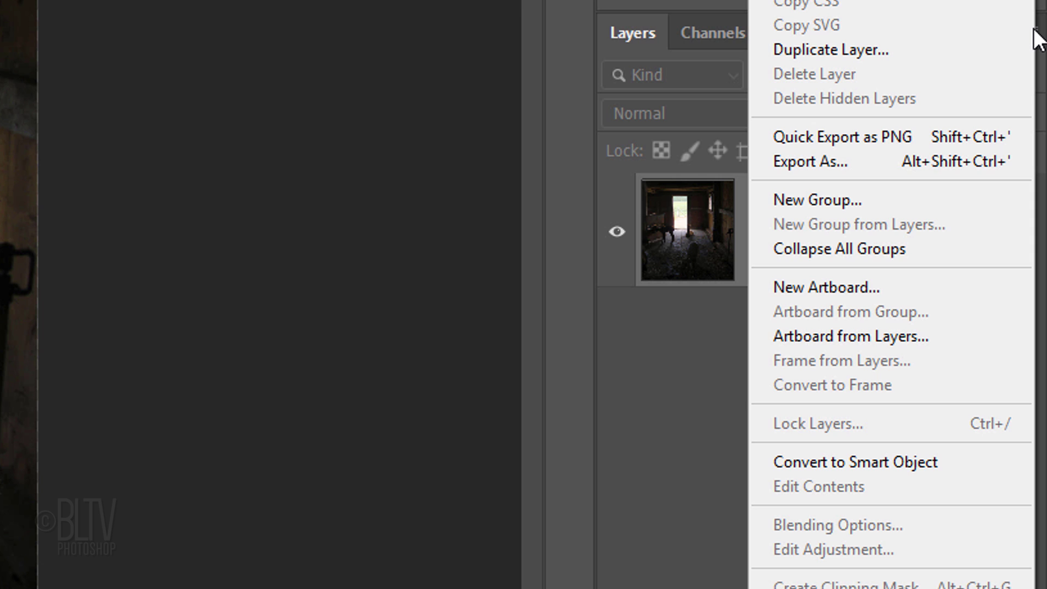
click(819, 462)
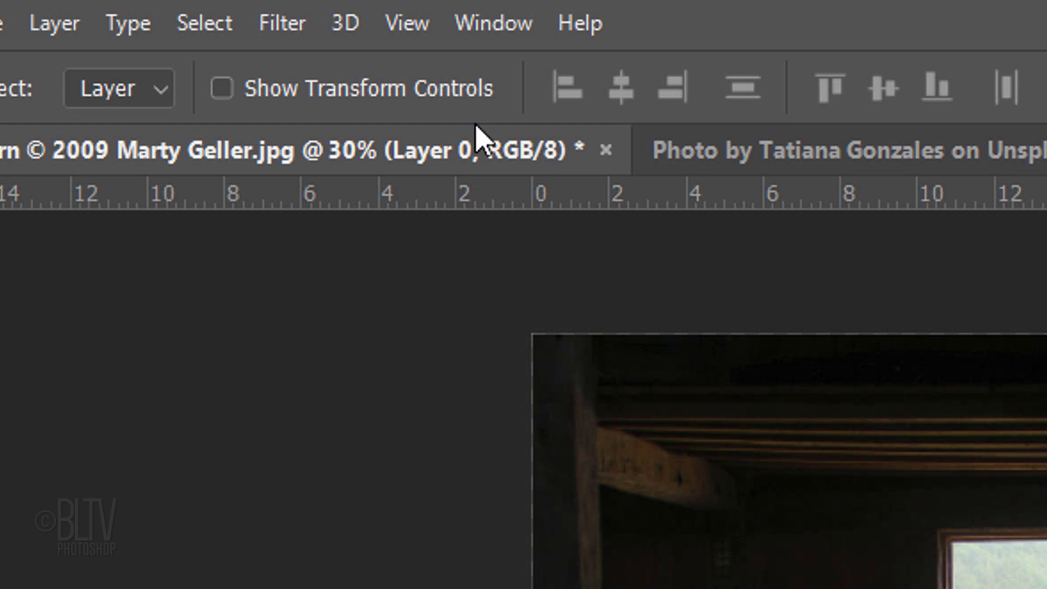
- Launch the Camera Raw Filter on the barn photo, choose Radial Filter, and reset local corrections
click(285, 24)
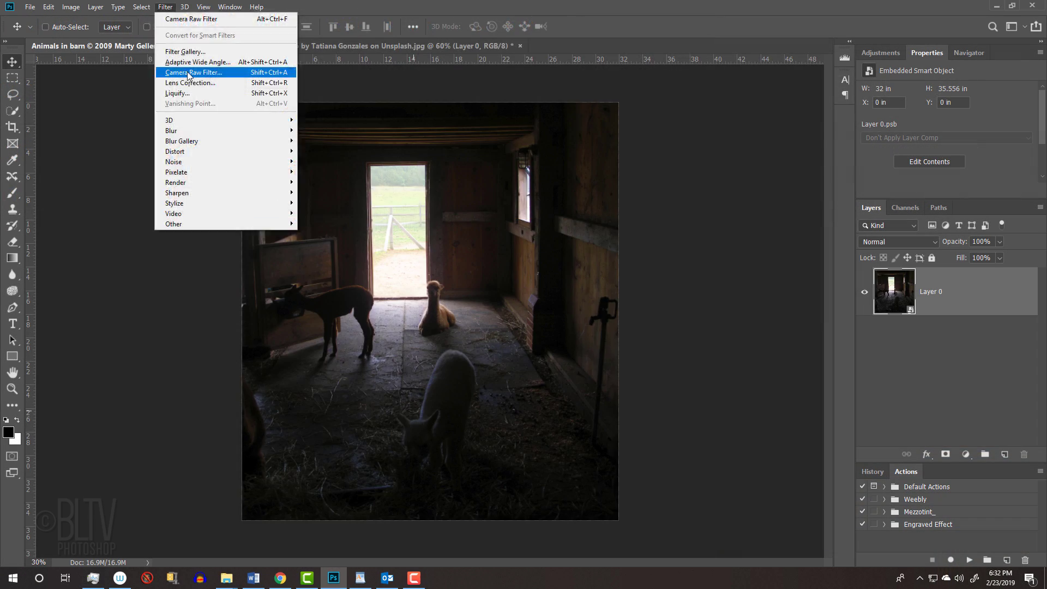
click(357, 237)
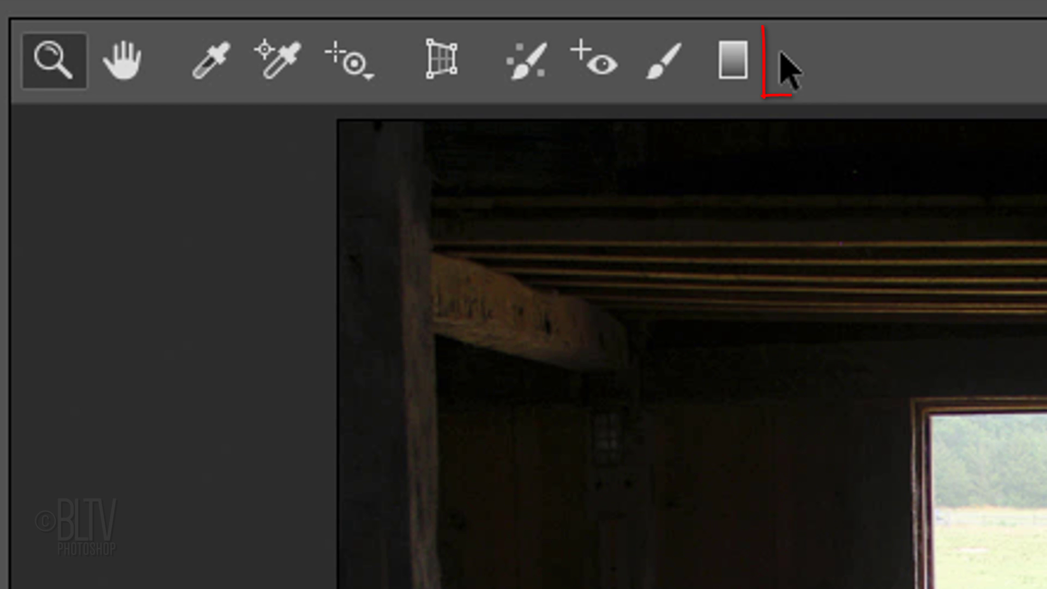
click(795, 62)
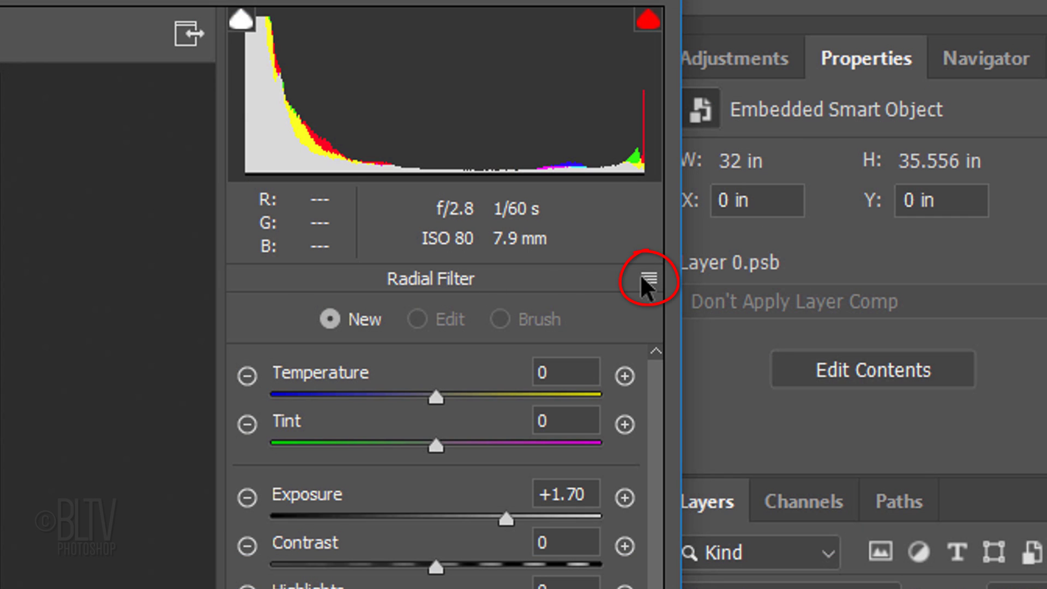
click(643, 278)
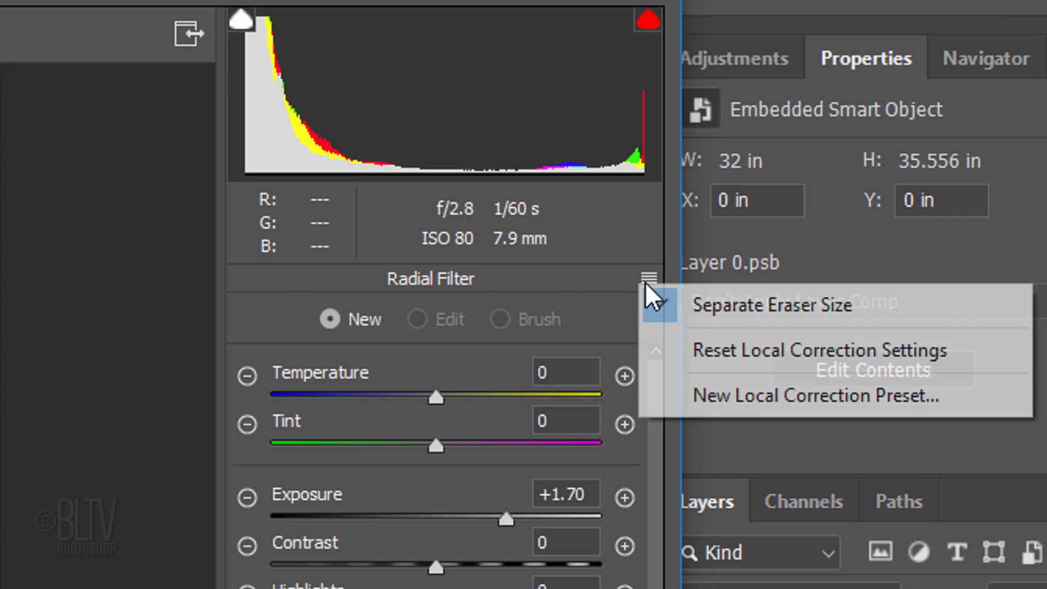
click(741, 345)
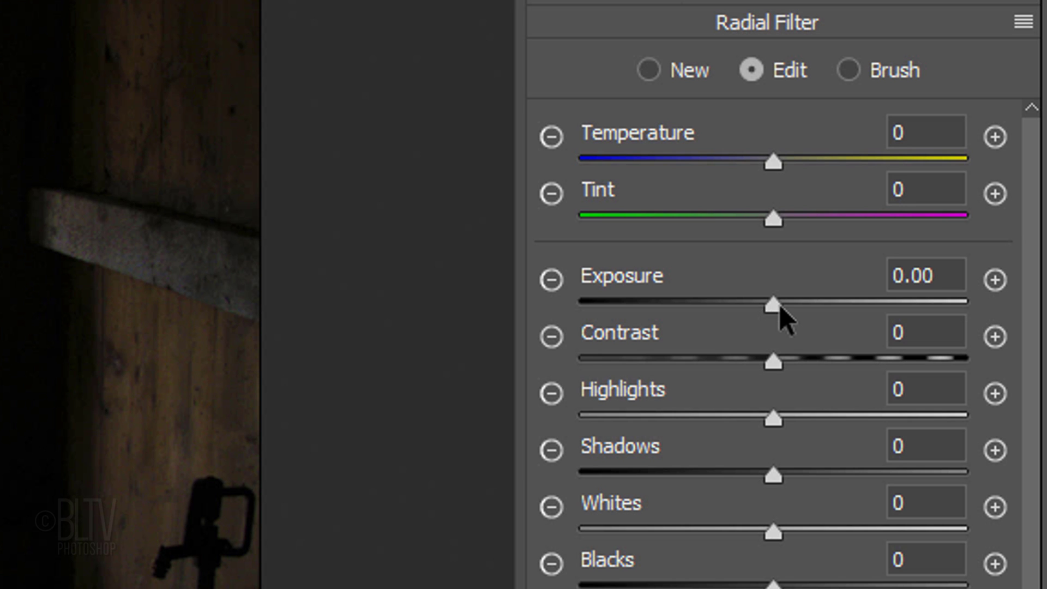
- Give the left alpaca's radial filter Exposure +2.00 and Clarity +33, with Highlights reset to 0
drag(779, 301, 870, 293)
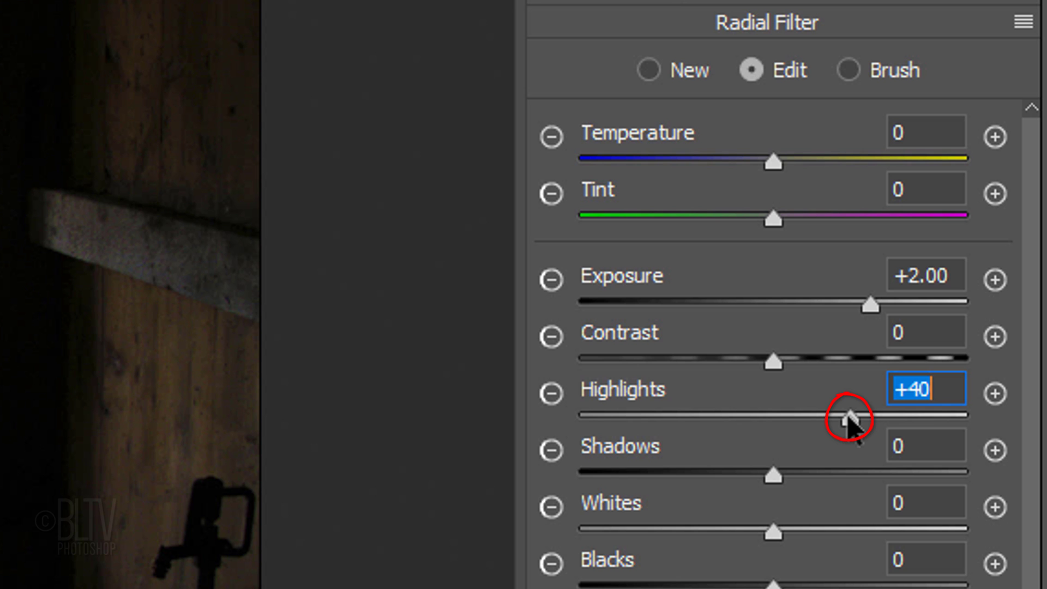
double_click(848, 419)
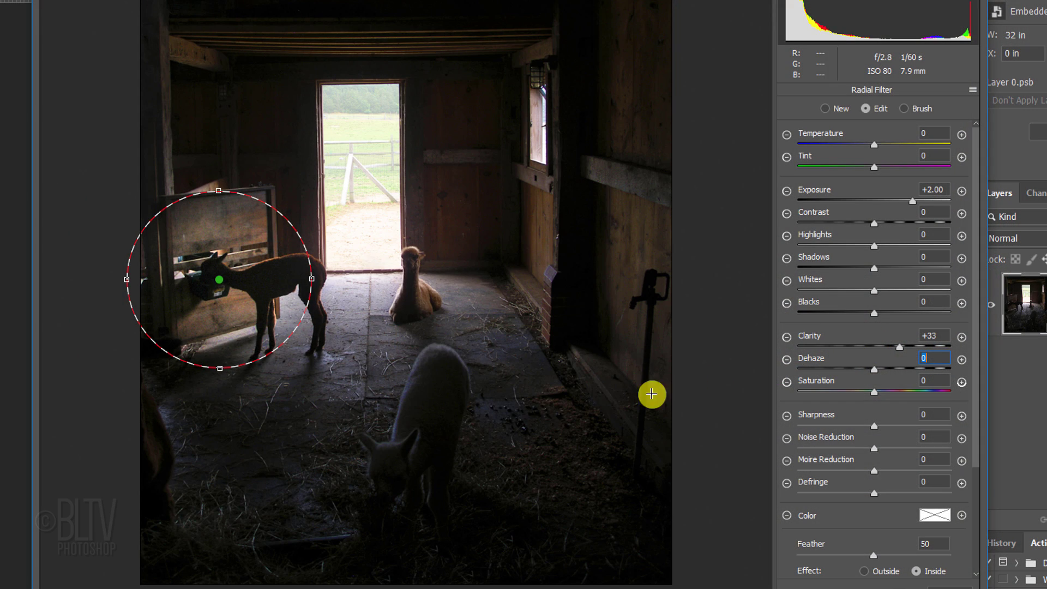
- Add a radial filter over the foreground lamb with Exposure +0.95
drag(388, 470, 568, 402)
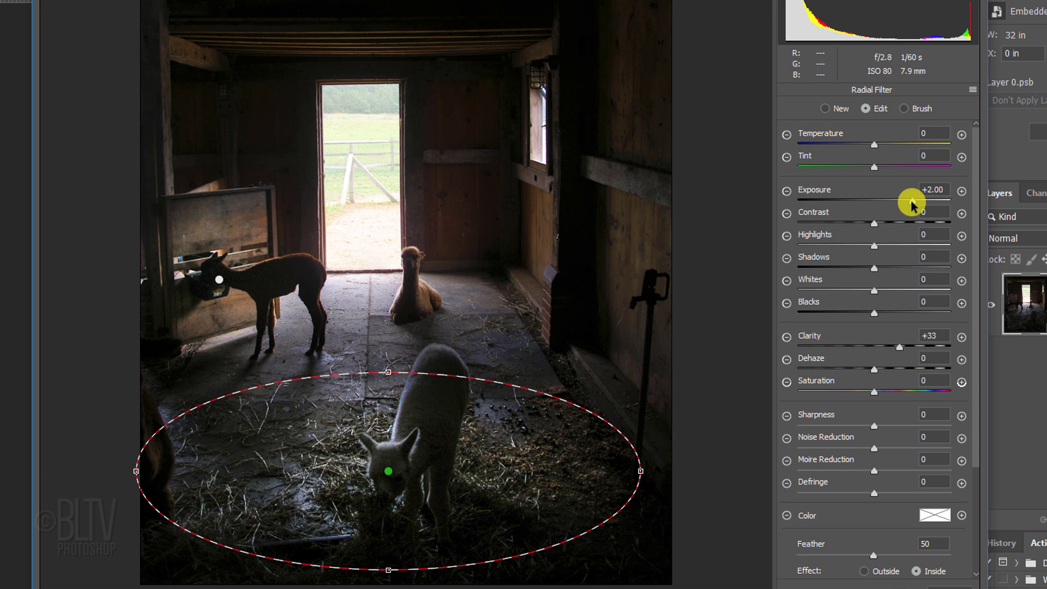
drag(911, 201, 889, 202)
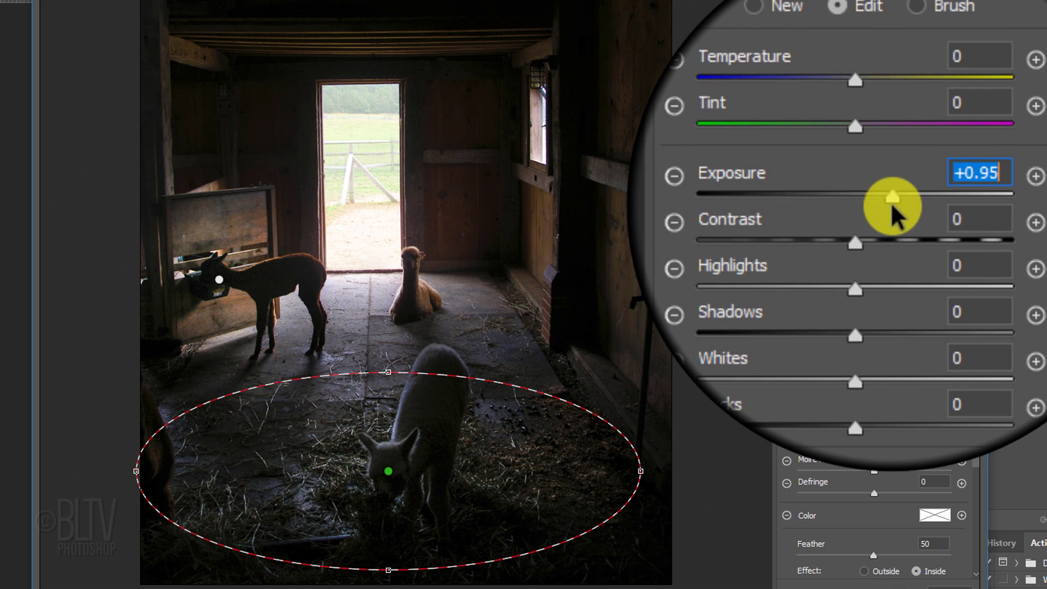
mouse_move(874, 346)
mouse_down()
mouse_move(899, 348)
mouse_move(889, 348)
mouse_up()
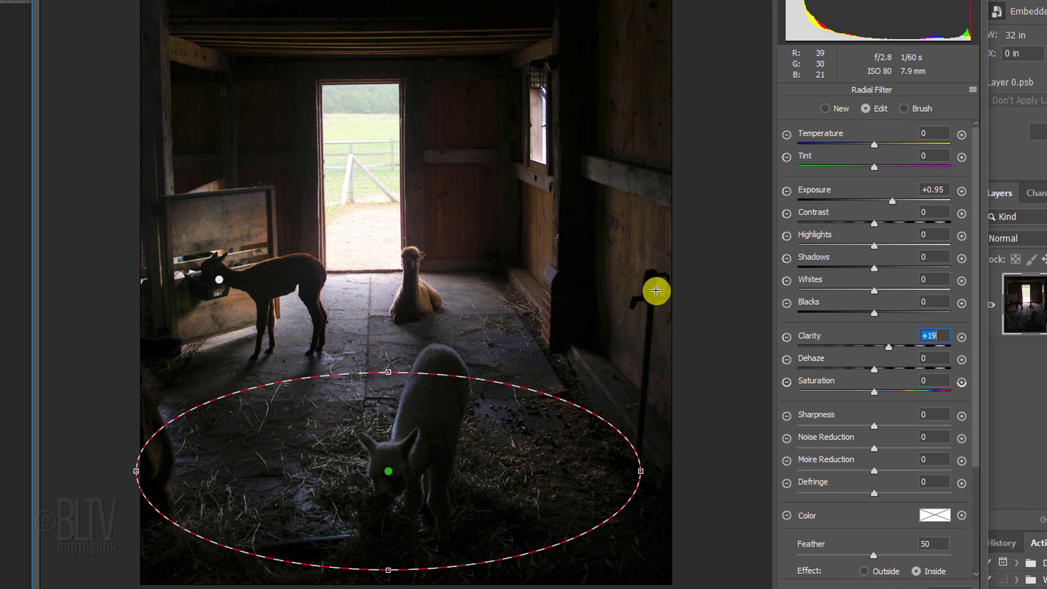
- Add a radial filter over the wall post with Exposure +0.70 and Clarity -10
drag(640, 300, 687, 241)
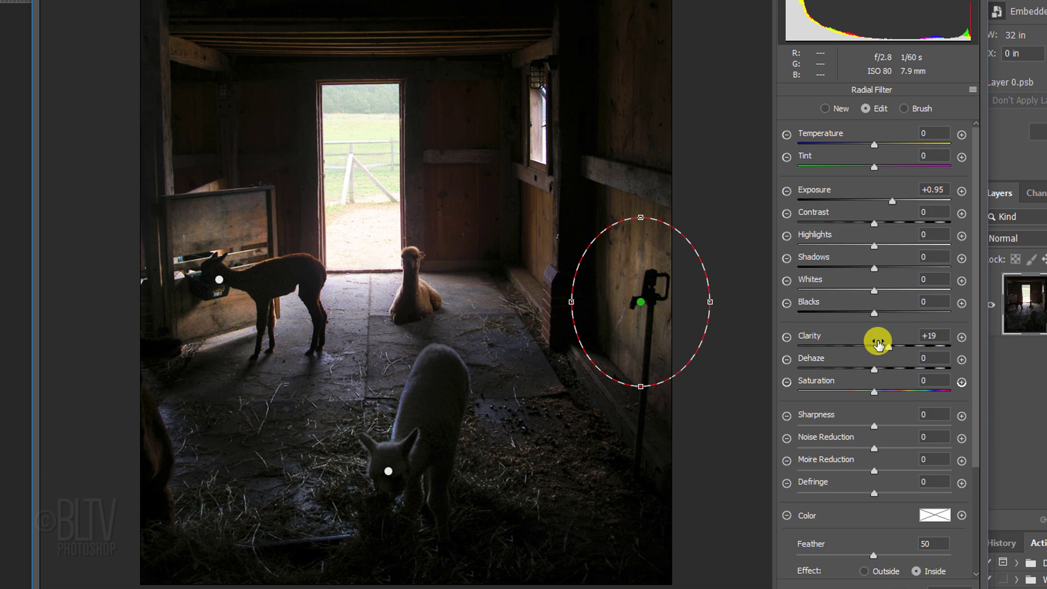
drag(889, 347, 868, 348)
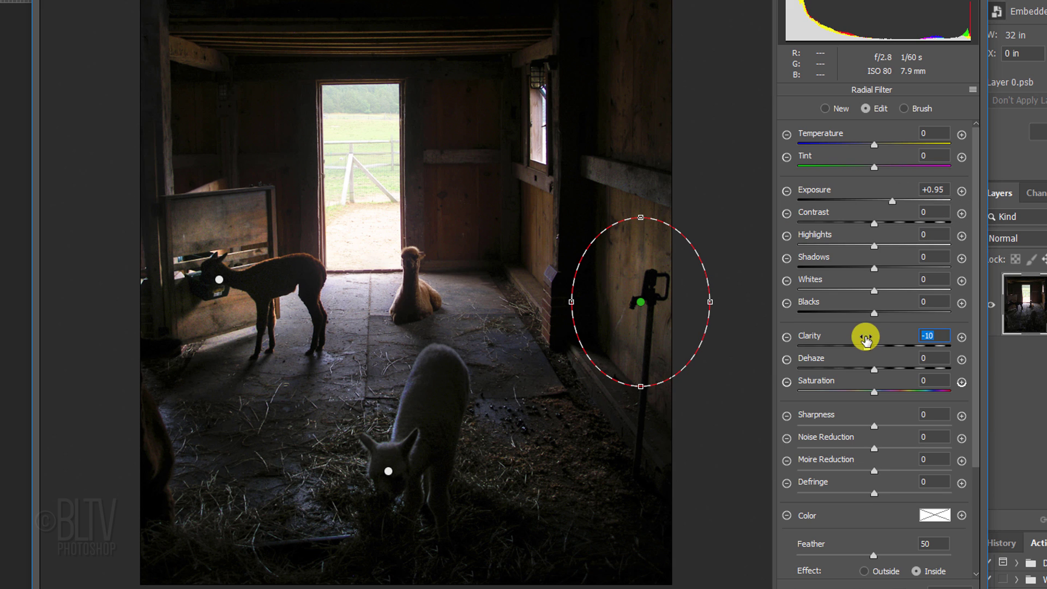
drag(891, 198, 888, 204)
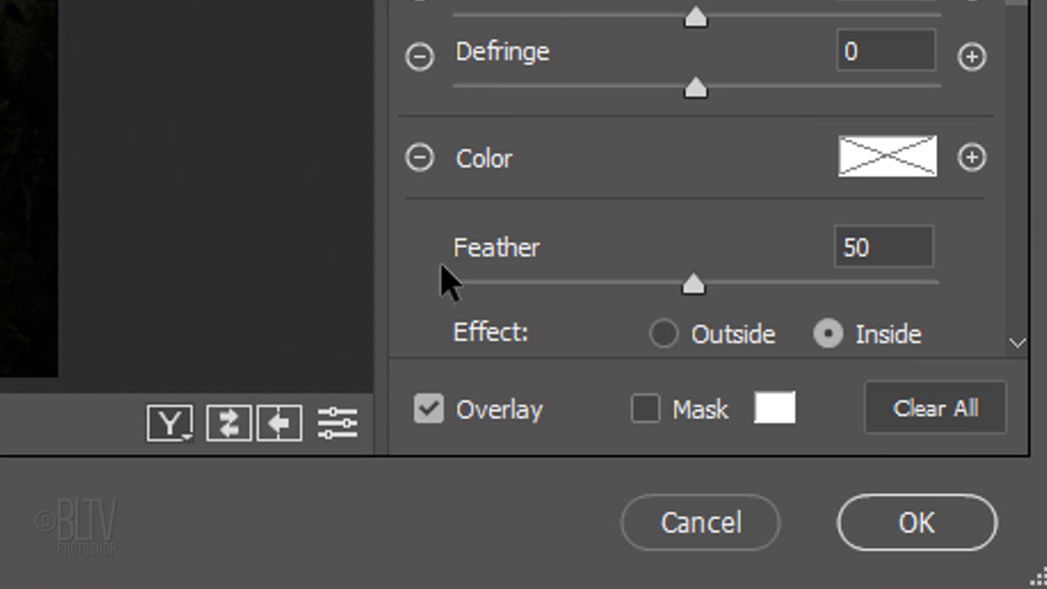
- Hide the filter overlay and apply the Camera Raw radial edits to the barn photo
click(789, 588)
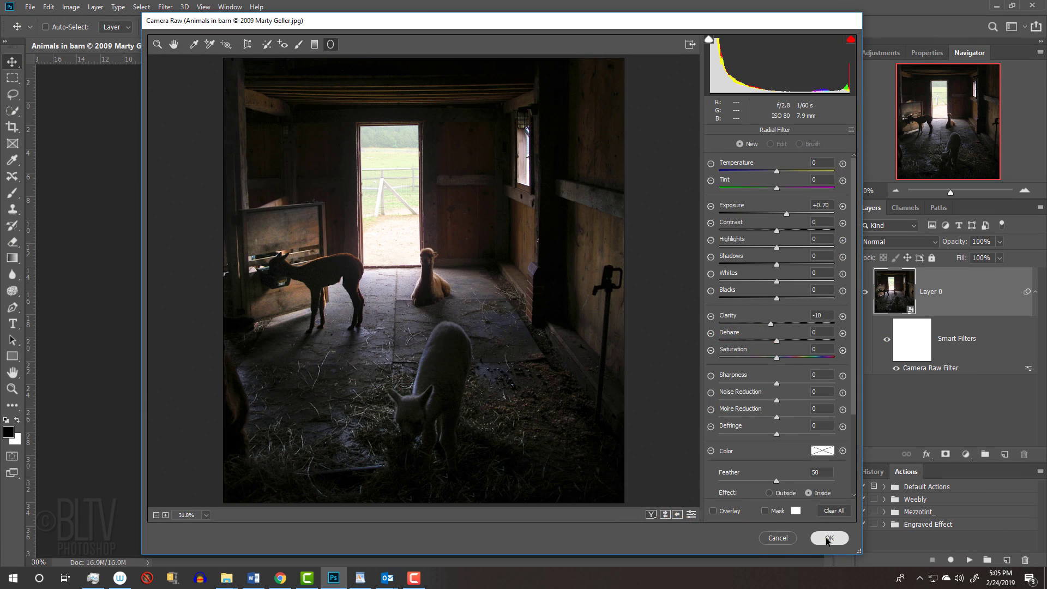
click(908, 537)
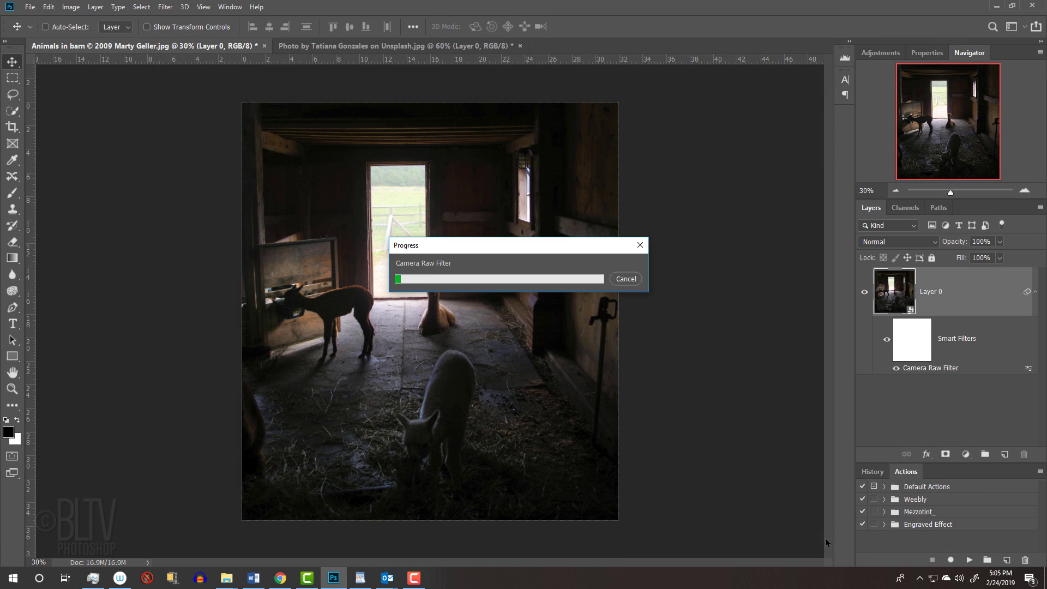
- Switch to the wedding photo and launch the Camera Raw Filter on it
click(390, 47)
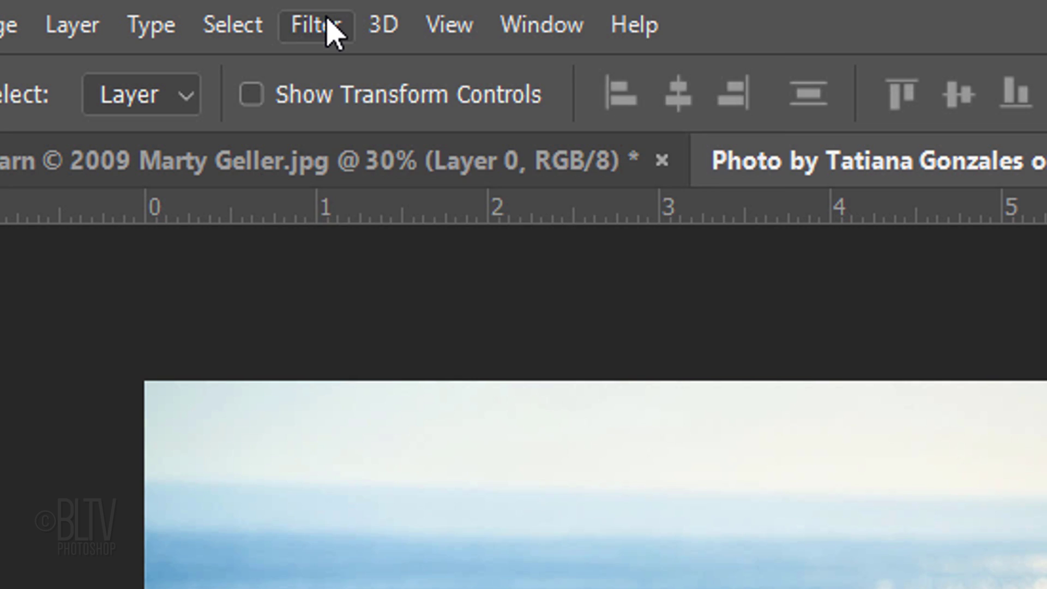
click(169, 8)
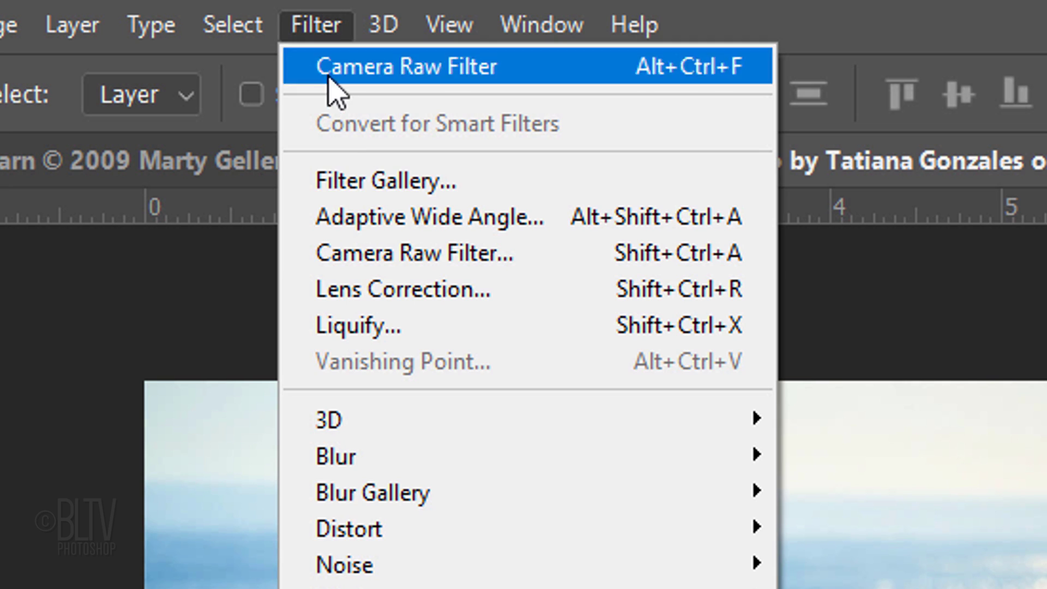
click(376, 254)
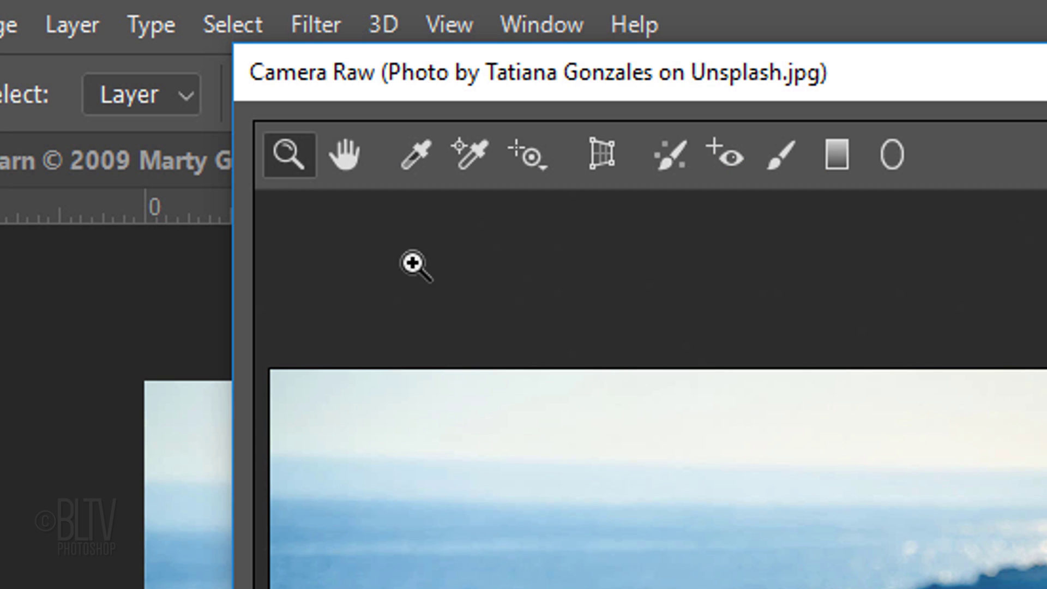
- Choose the Radial Filter, reset local correction settings, and set Effect to Outside
click(896, 173)
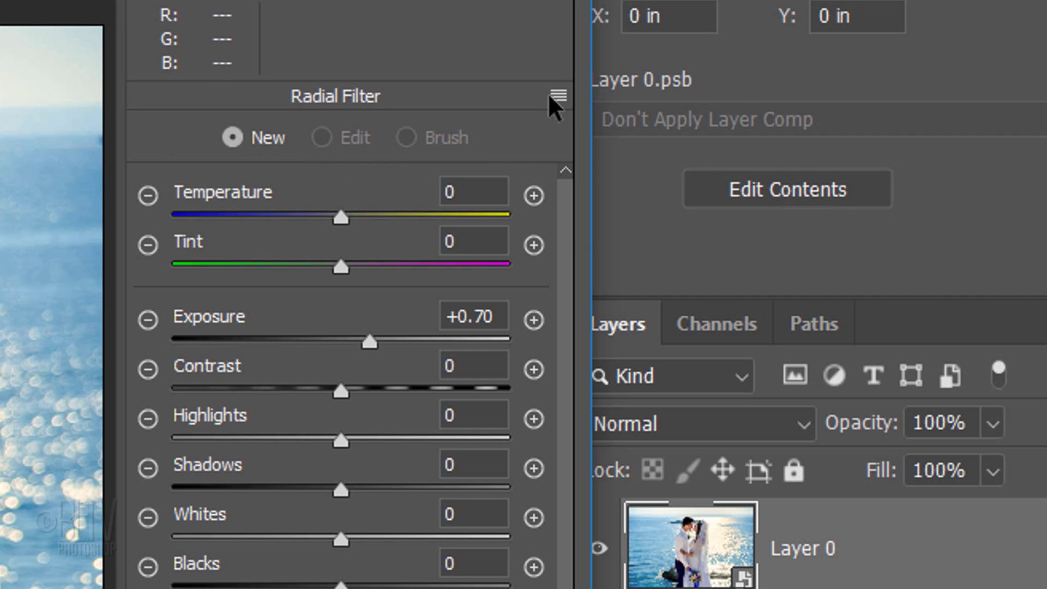
click(557, 96)
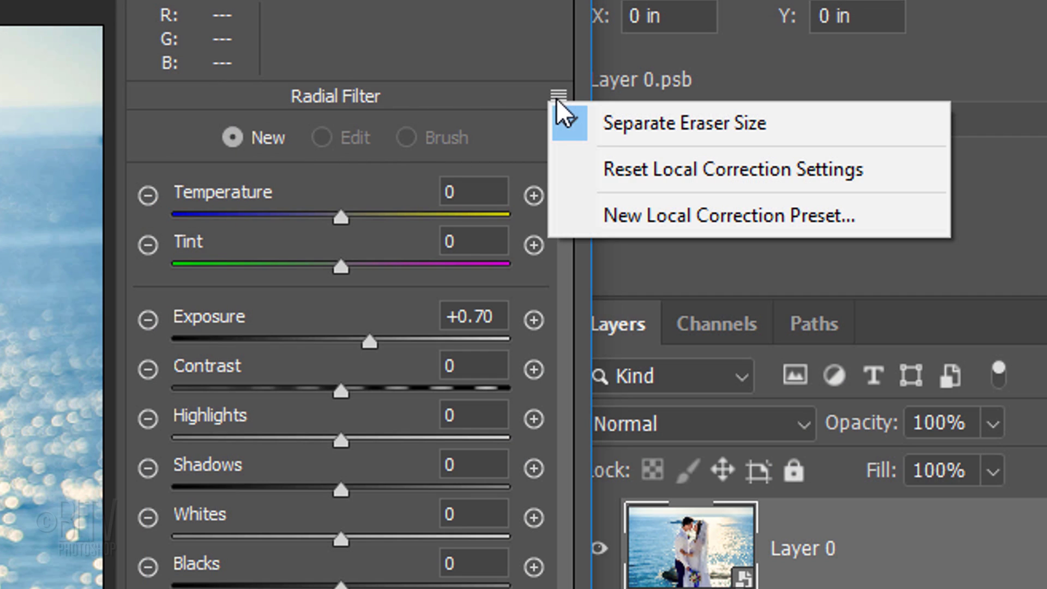
click(624, 168)
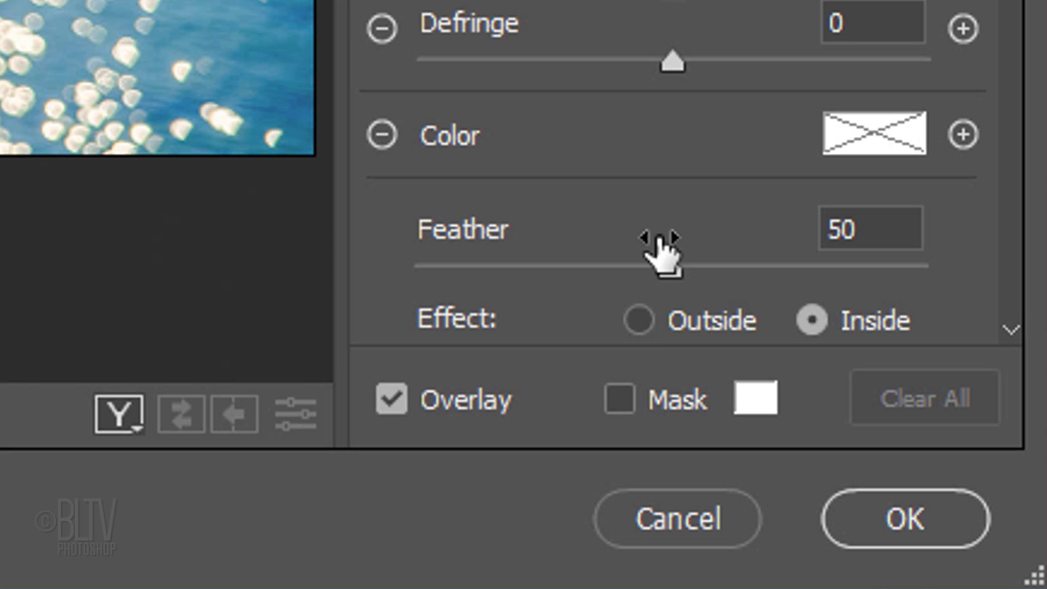
click(639, 320)
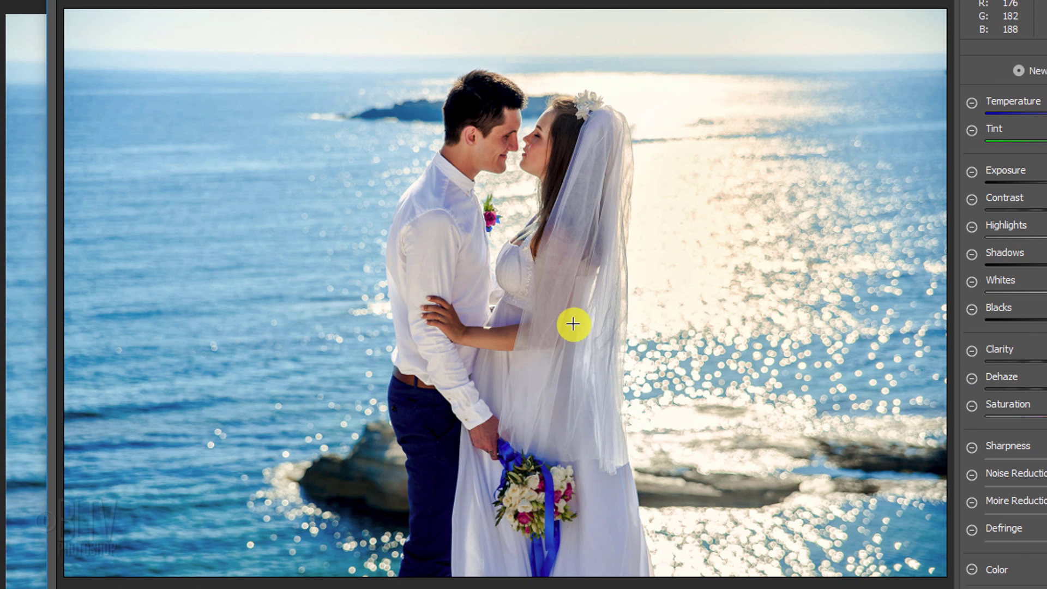
- Draw a radial filter on the couple, expand it to fill the image, and set Exposure +4.00
drag(518, 303, 661, 179)
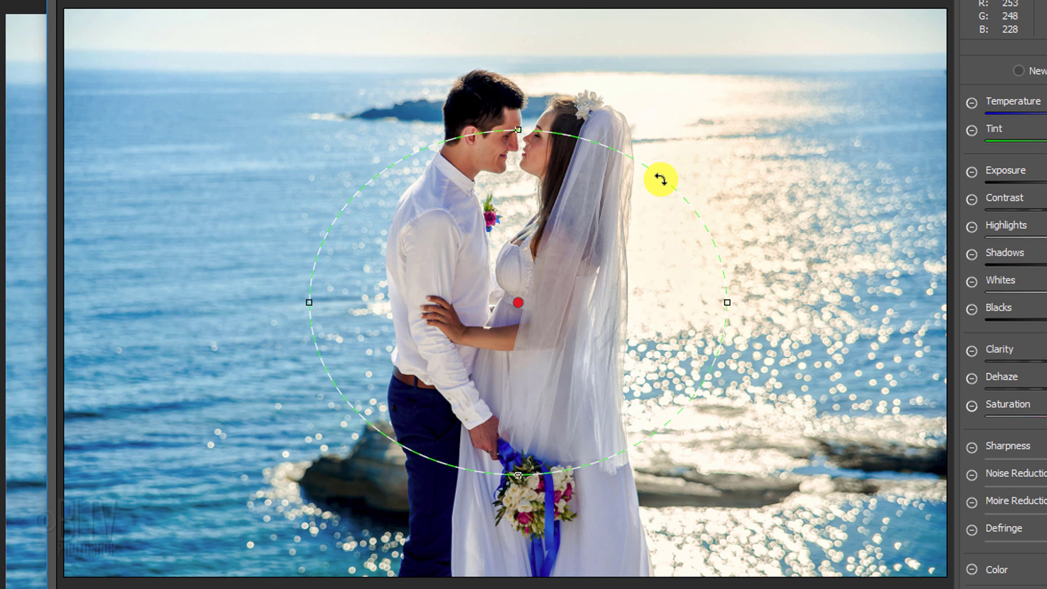
double_click(517, 303)
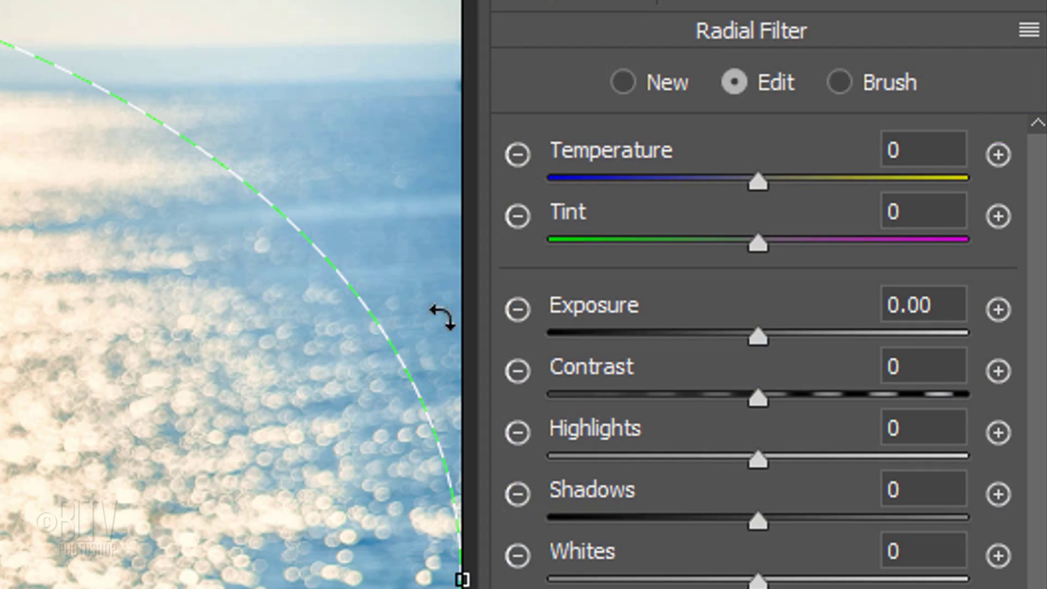
click(758, 337)
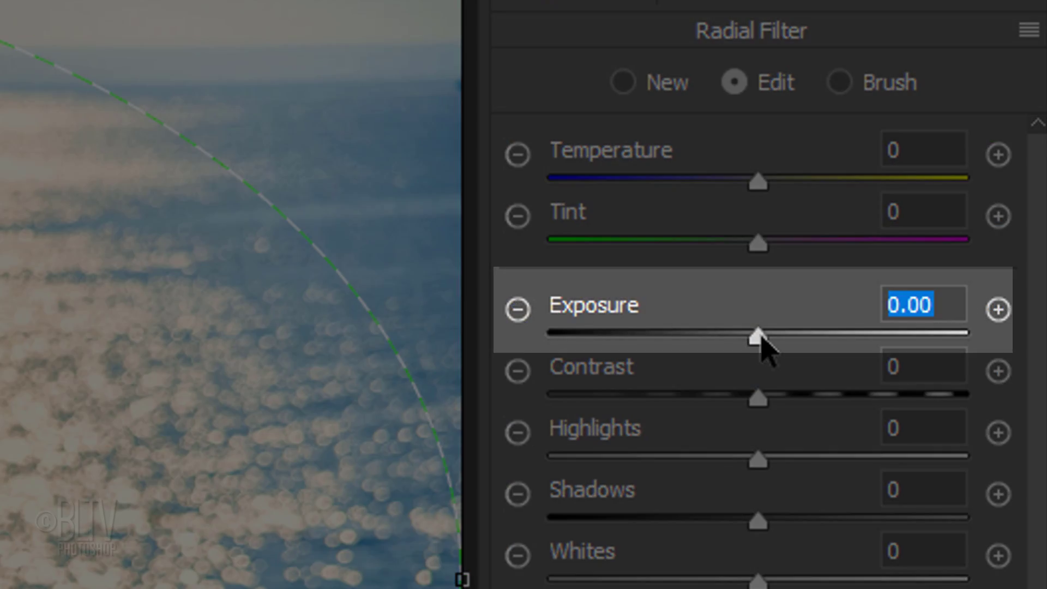
drag(762, 337, 876, 325)
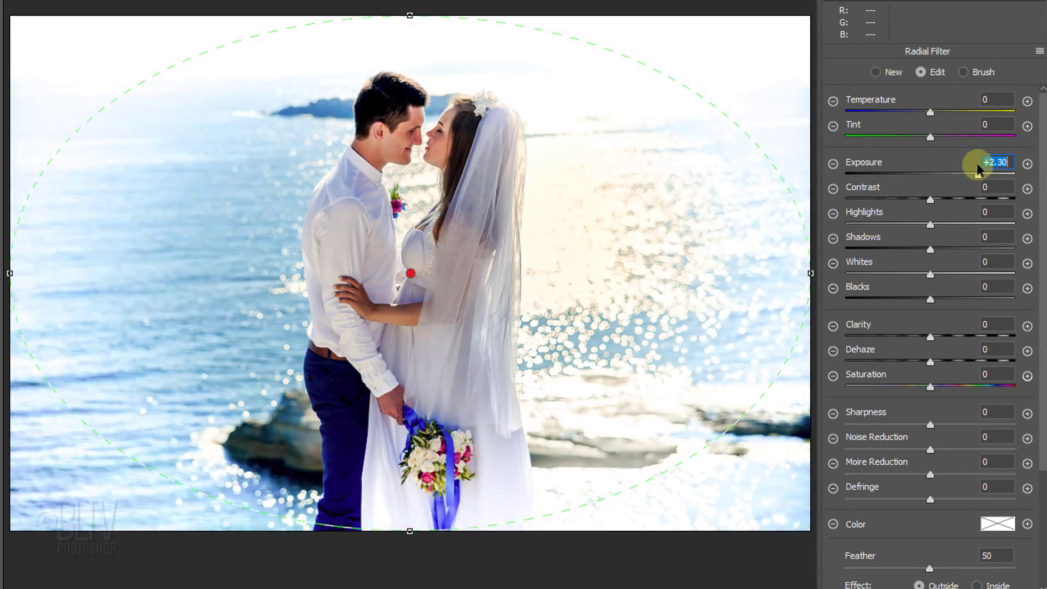
drag(978, 169, 1043, 166)
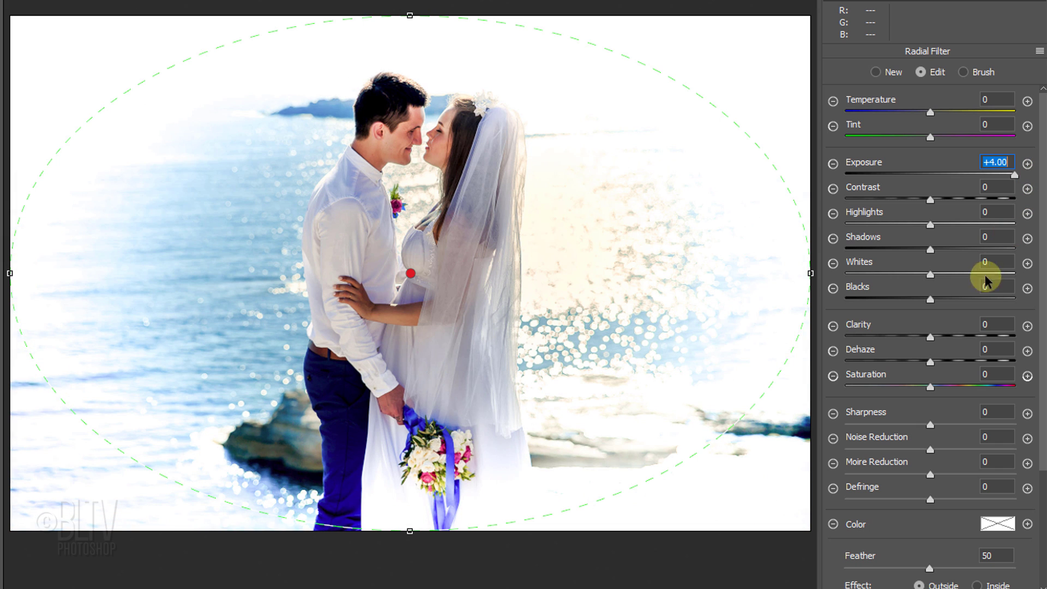
- Set Clarity -69, Dehaze -100 and Saturation -100, then nudge the radial area upward
drag(932, 339, 871, 331)
drag(931, 361, 895, 354)
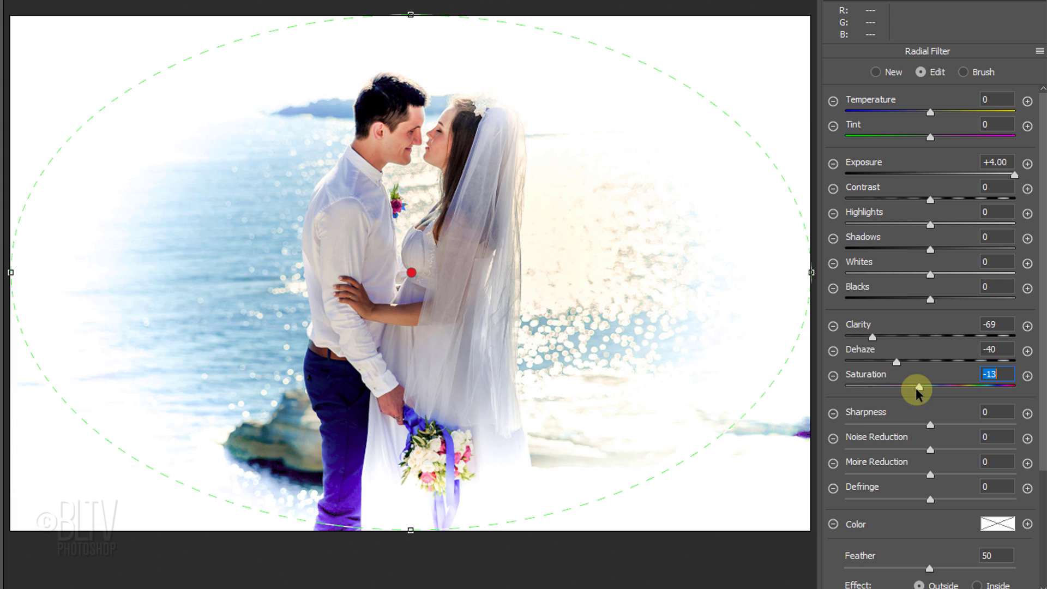
drag(916, 391, 804, 387)
drag(895, 363, 838, 362)
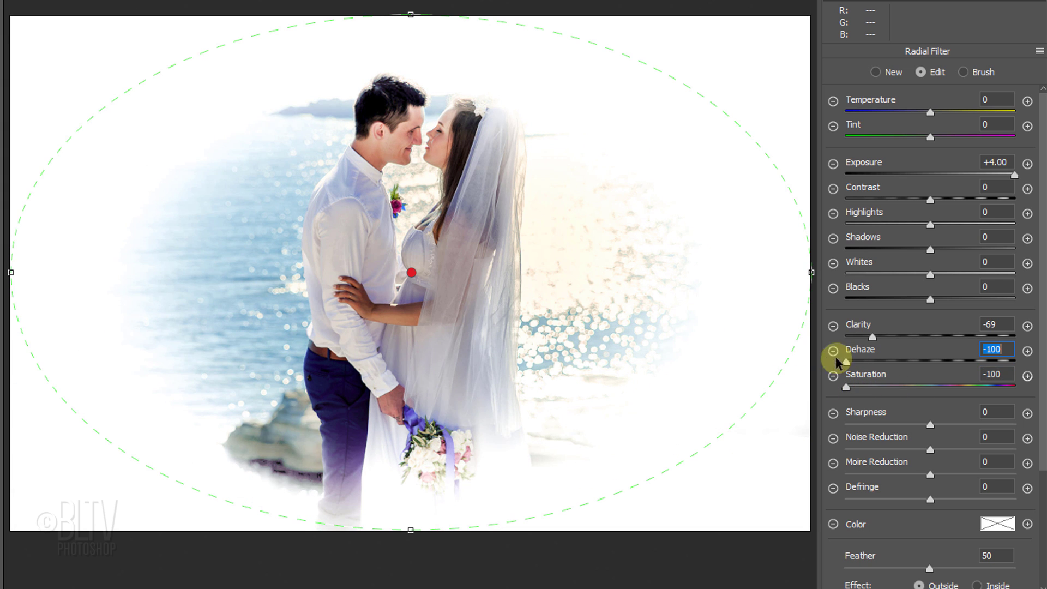
drag(410, 231, 404, 212)
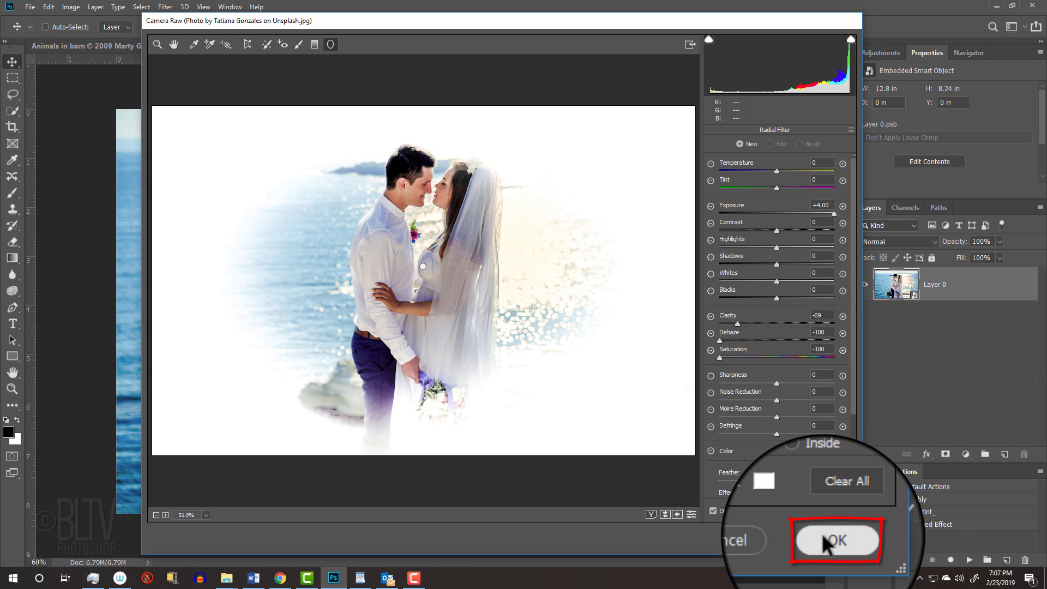
- Apply the white-vignette Camera Raw edit to the wedding photo with OK
click(825, 537)
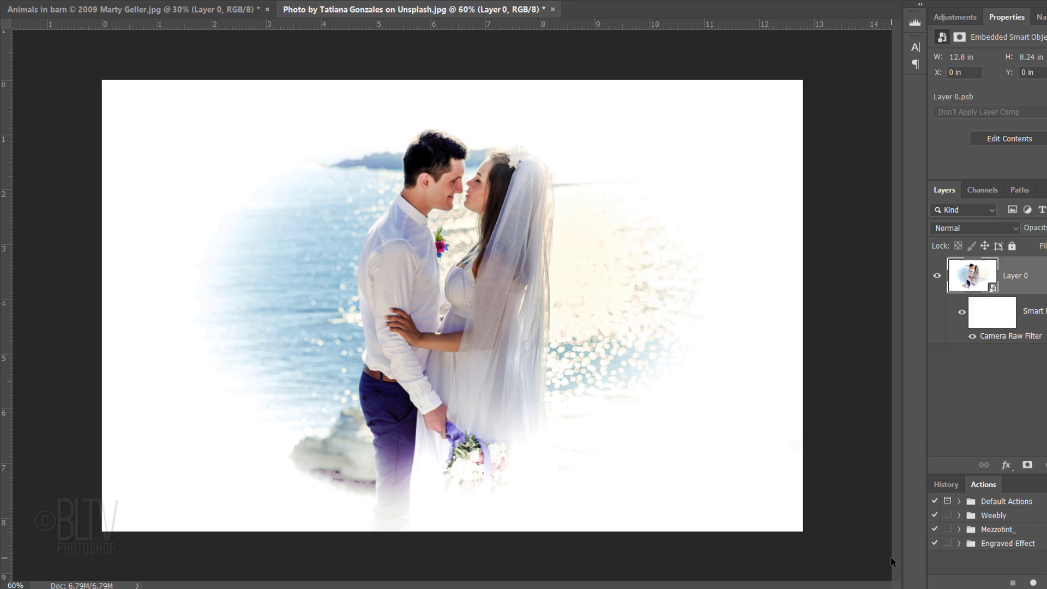